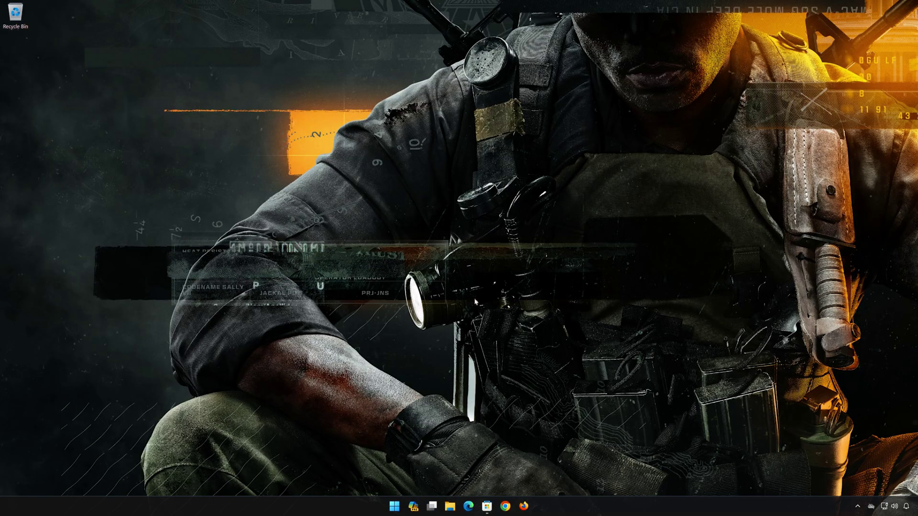
- Open the Xbox app and move its window toward the middle of the desktop
click(393, 507)
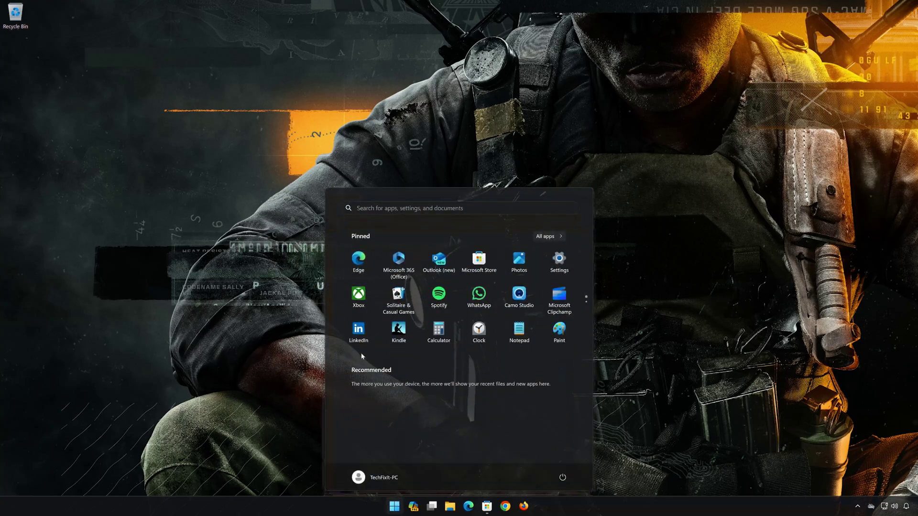
click(359, 295)
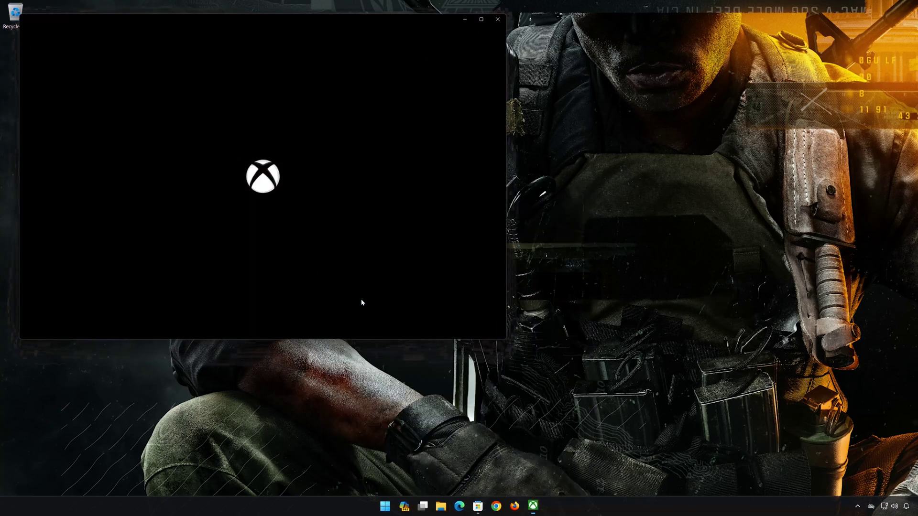
drag(331, 24, 513, 89)
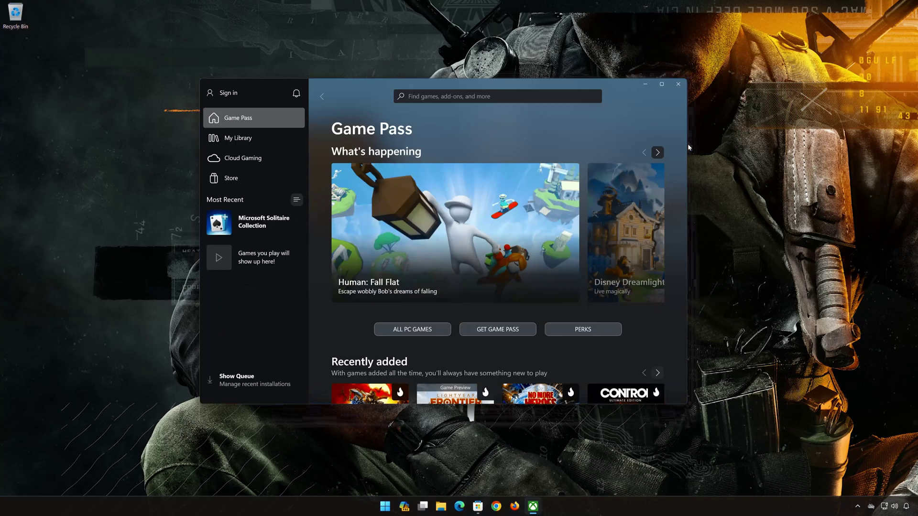
- Start repairing with the Gaming Services Repair Tool from Xbox Support, allowing it to make changes to the device
click(230, 98)
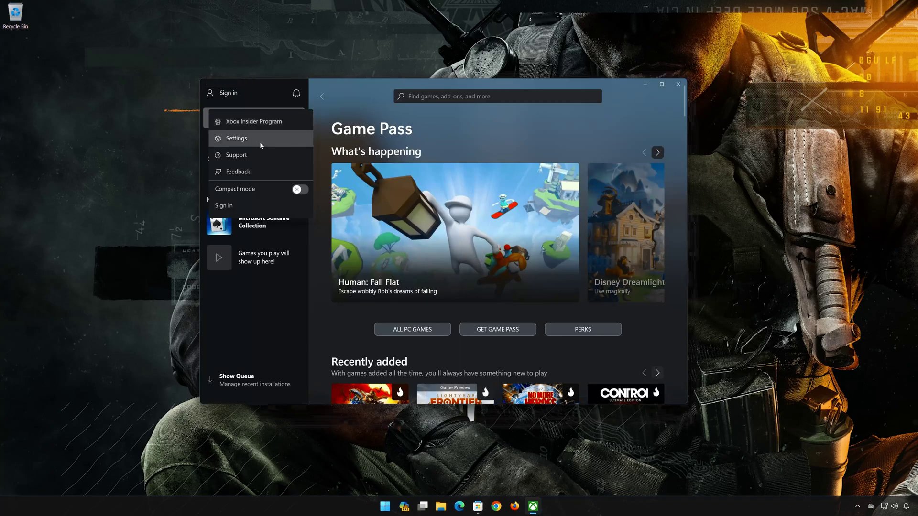
click(239, 159)
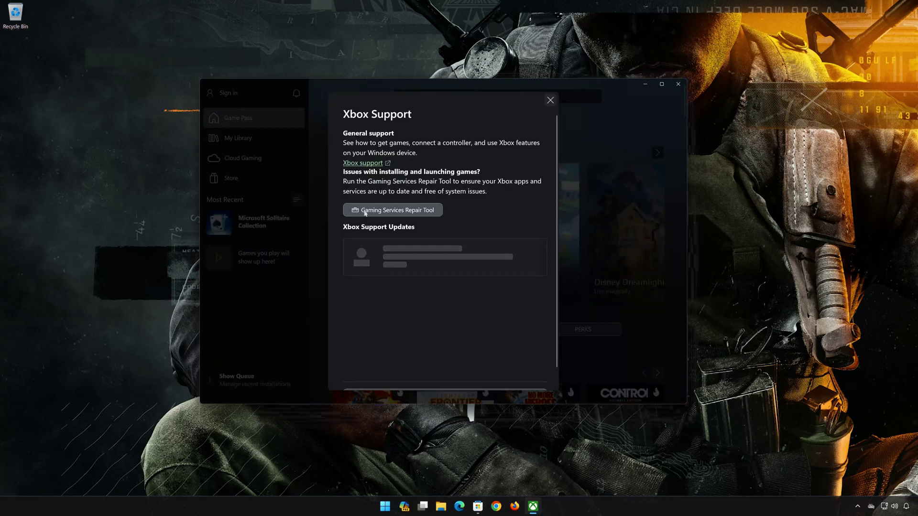
click(409, 214)
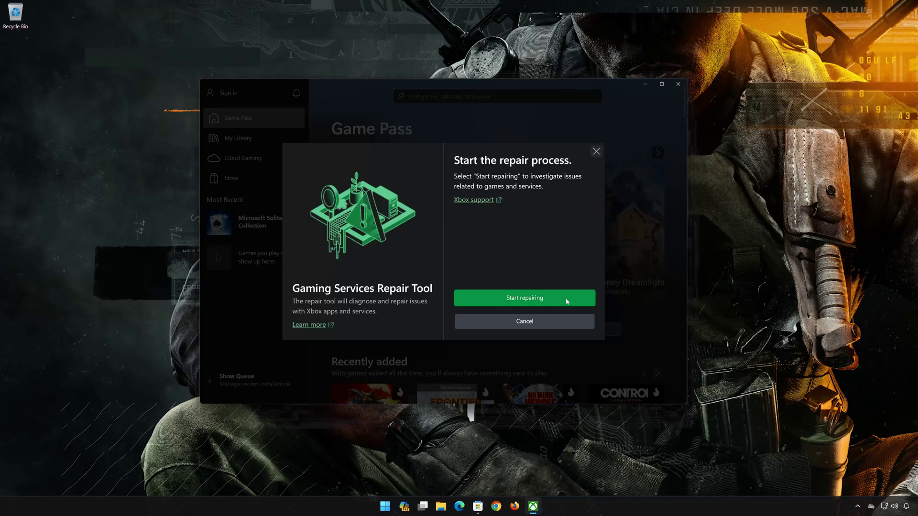
click(521, 301)
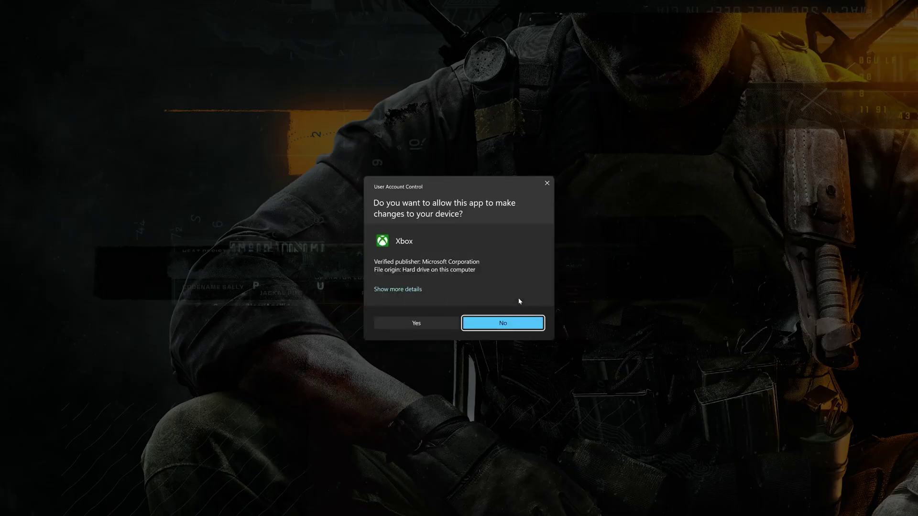
click(409, 325)
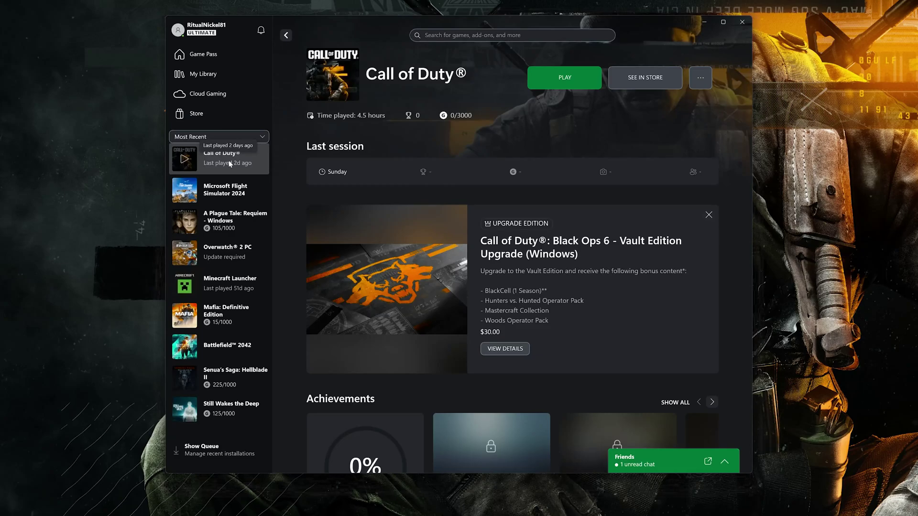
- Verify and repair the installed Call of Duty game files, accepting the reset to original settings
click(699, 77)
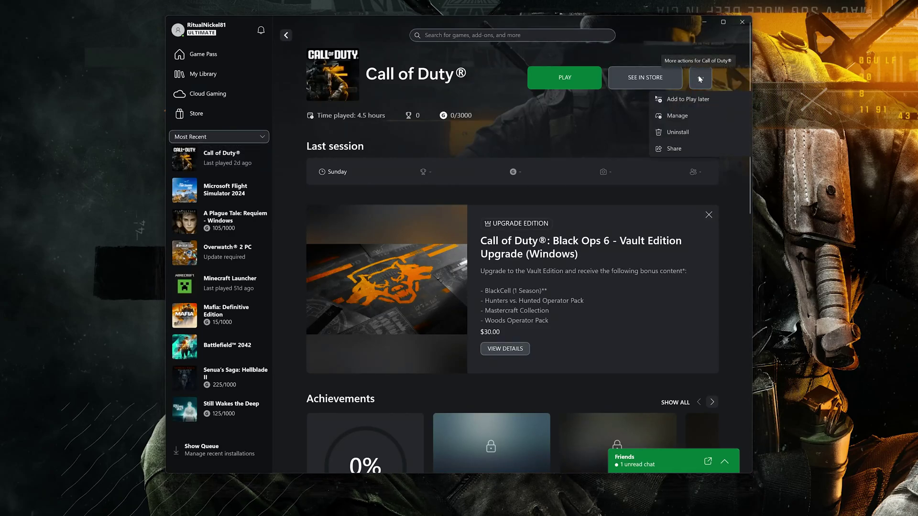
click(707, 116)
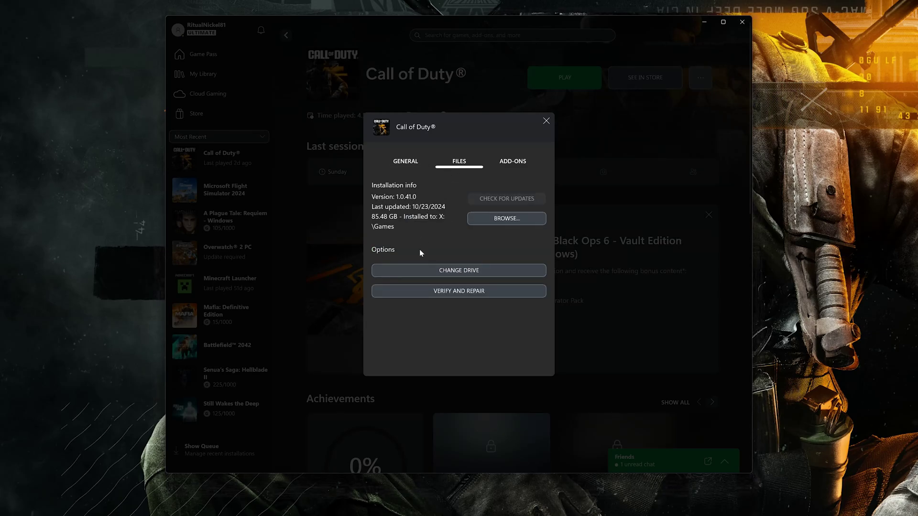
click(469, 293)
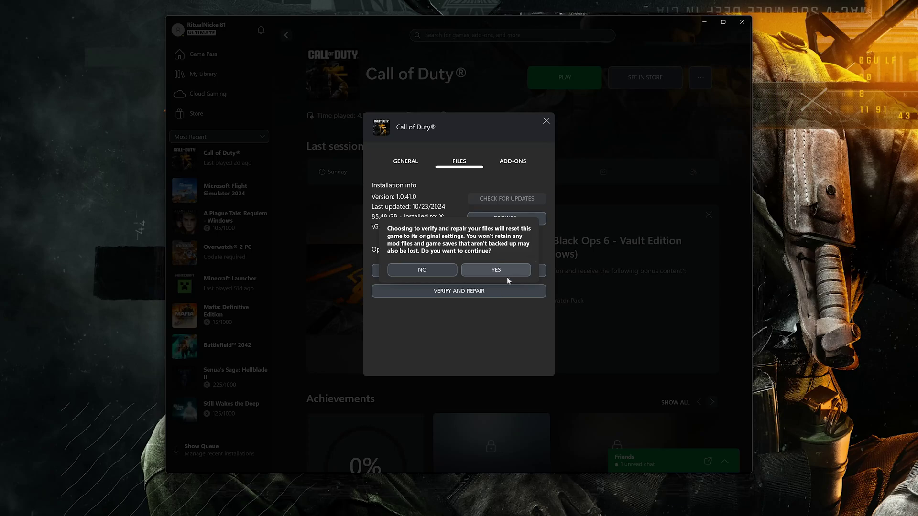
click(496, 271)
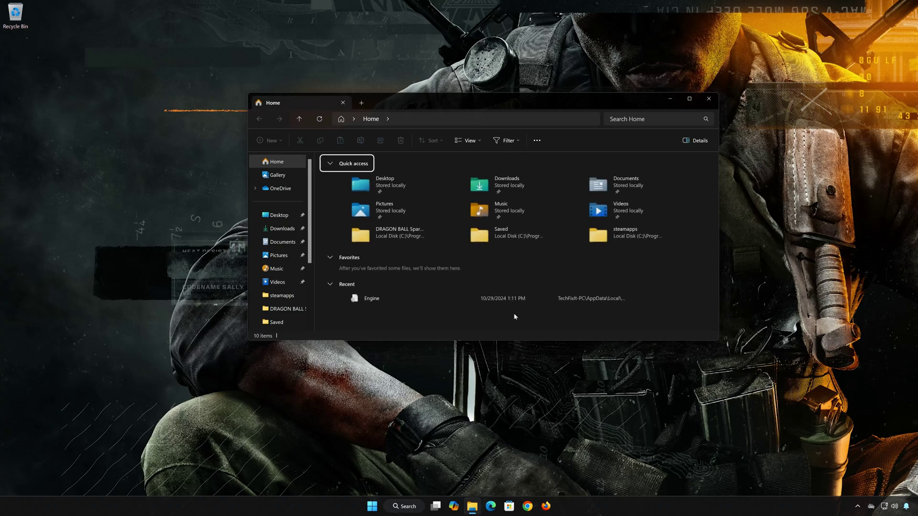
- Delete the Call of Duty folder from Documents in File Explorer
click(295, 245)
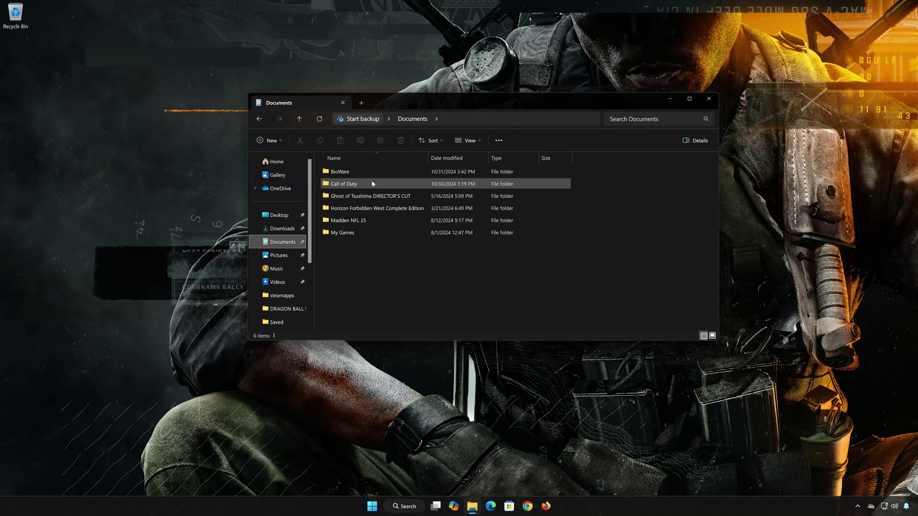
right_click(368, 185)
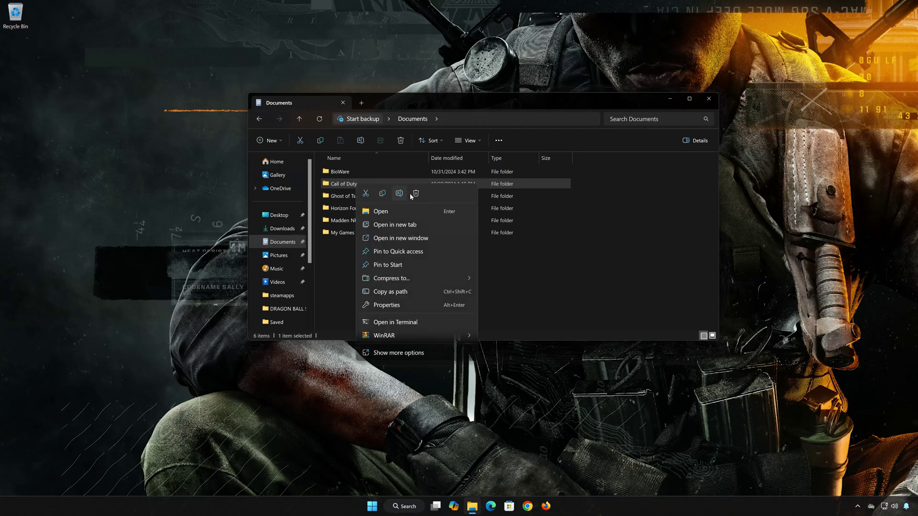
click(415, 197)
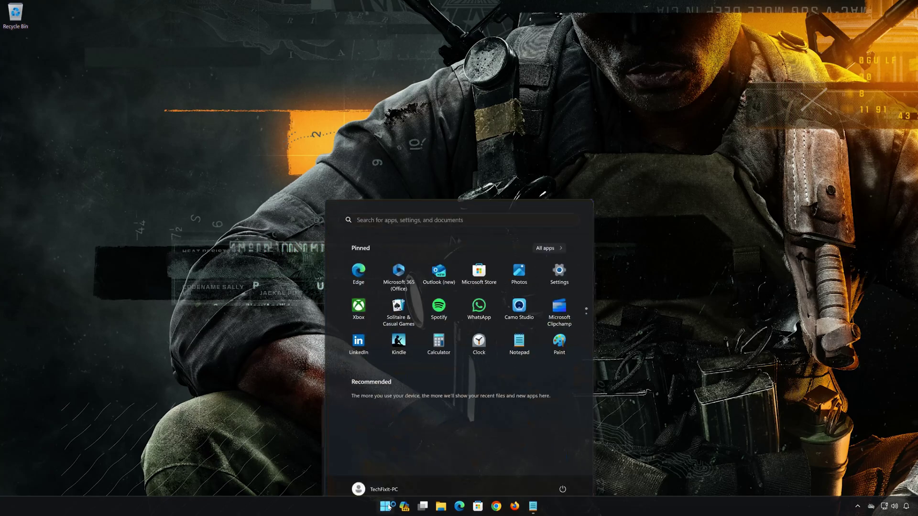
- Launch Windows PowerShell as administrator and move its window toward the middle of the desktop
text(powershell)
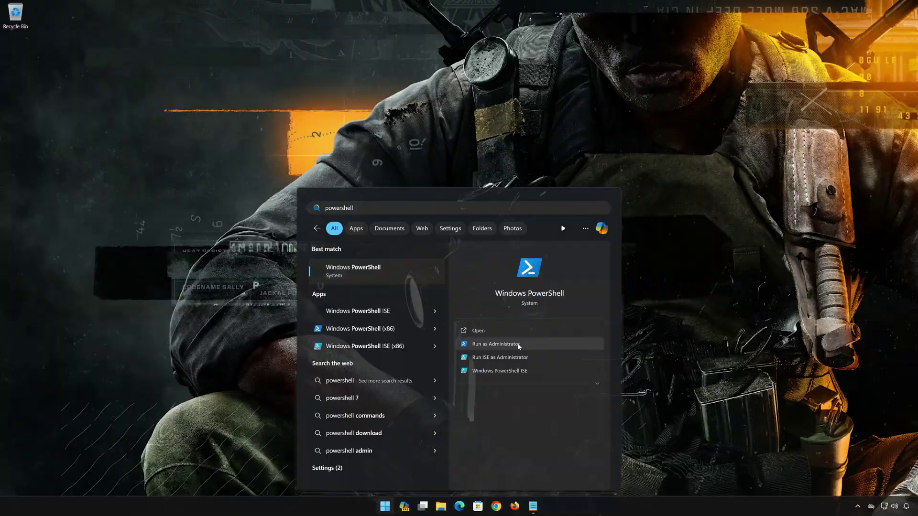
click(496, 344)
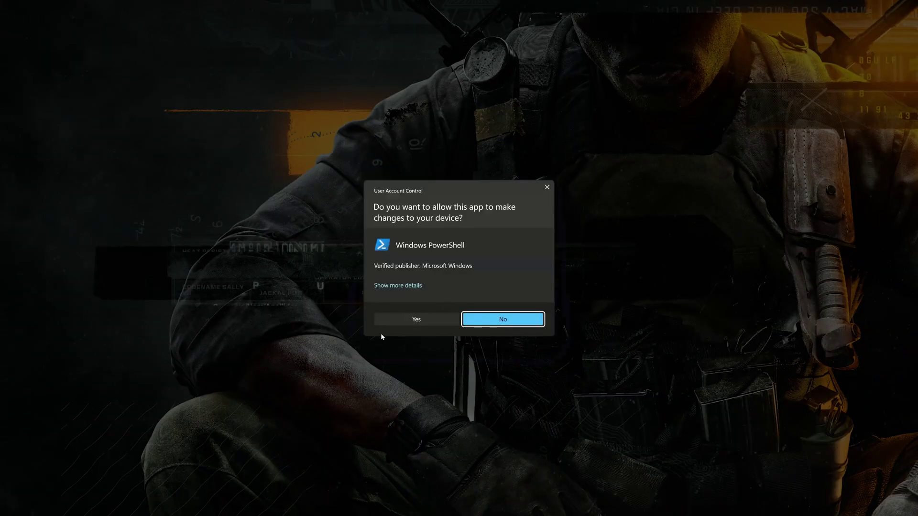
click(412, 323)
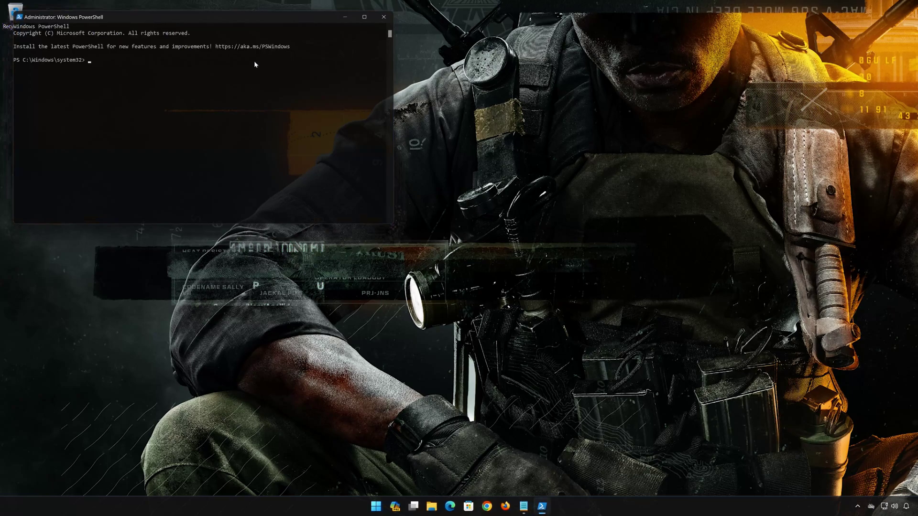
drag(254, 23, 518, 127)
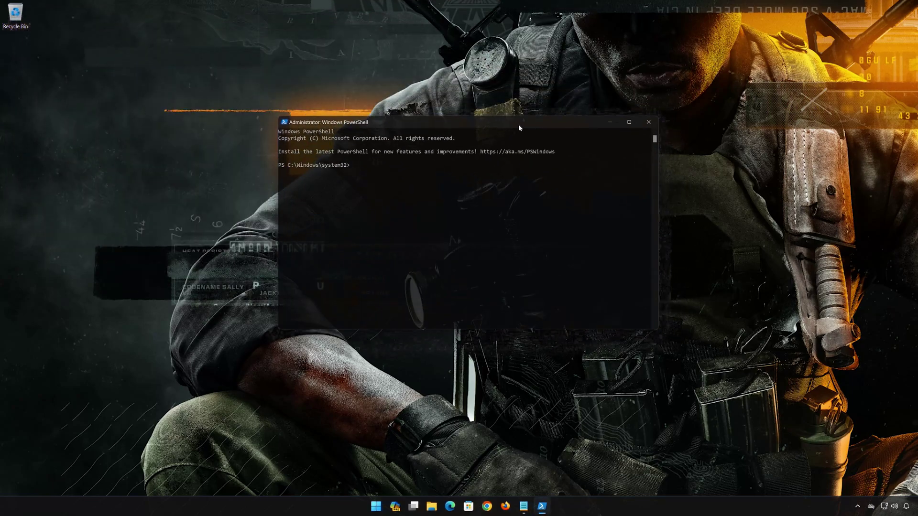
- Copy "get-appxpackage Microsoft.GamingServices | remove-AppxPackage -allusers" from the Notepad note and run it in PowerShell
click(524, 507)
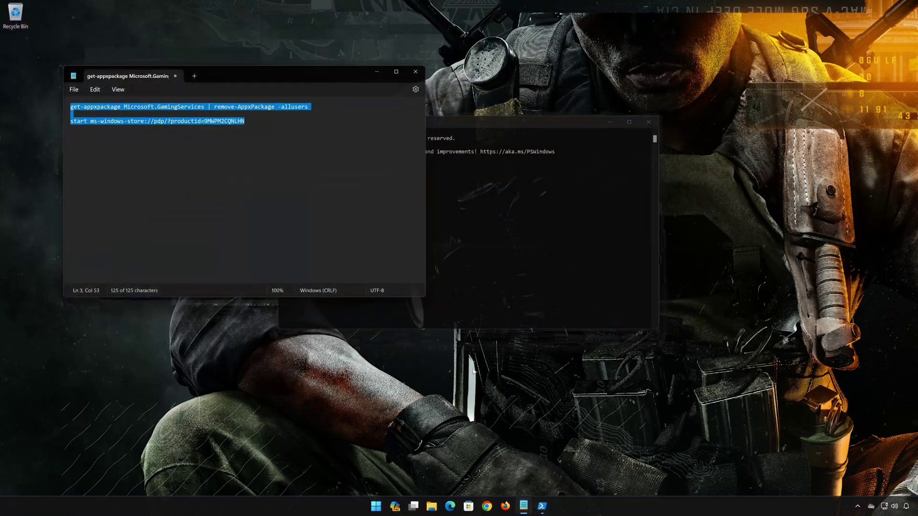
drag(310, 107, 72, 107)
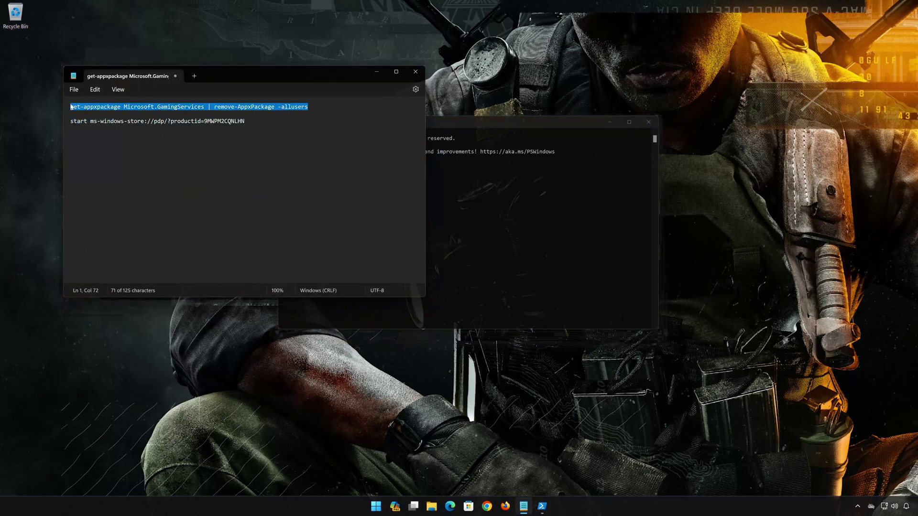
right_click(74, 107)
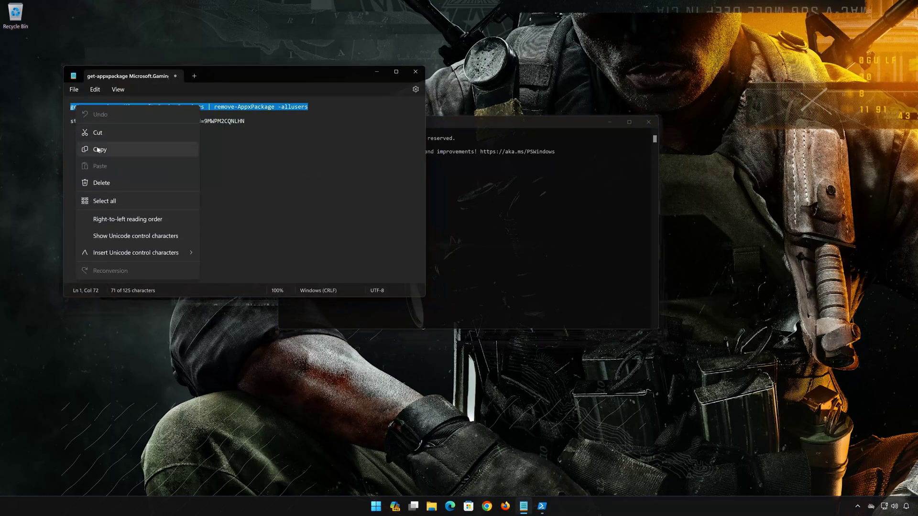
click(97, 148)
click(378, 72)
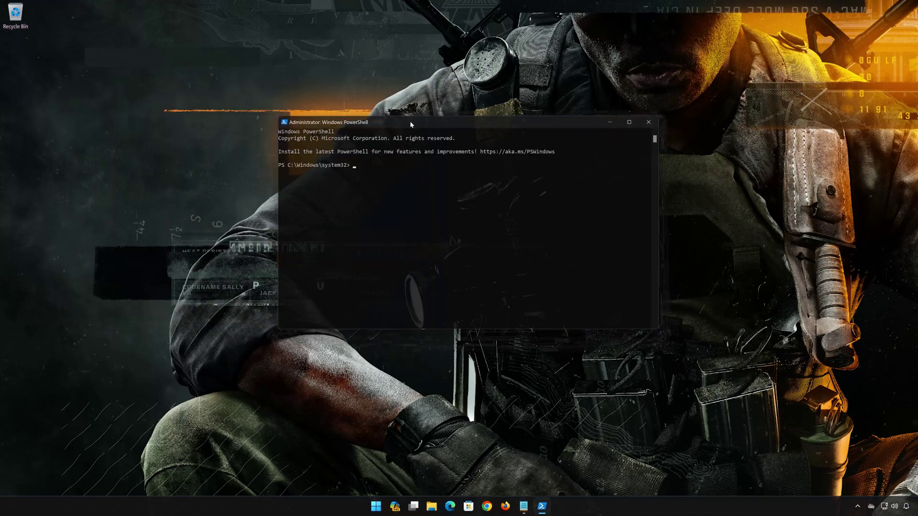
right_click(412, 124)
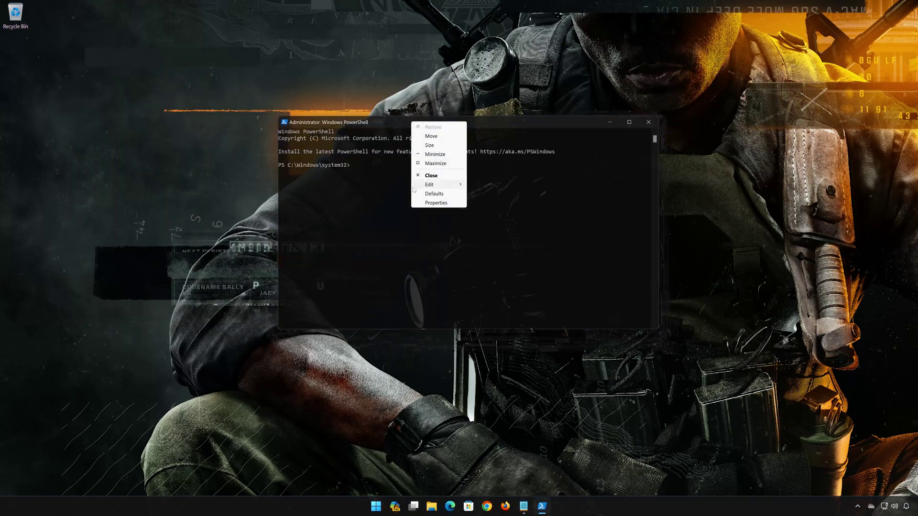
mouse_move(431, 186)
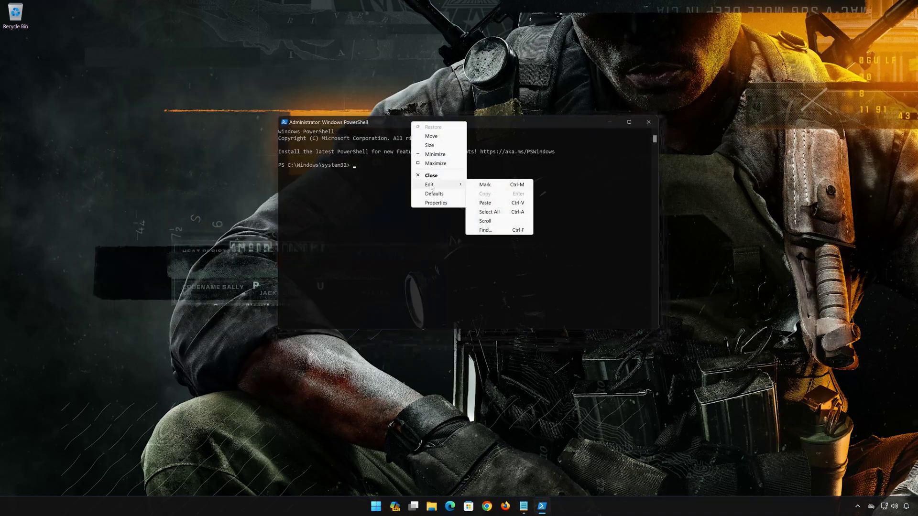
click(509, 205)
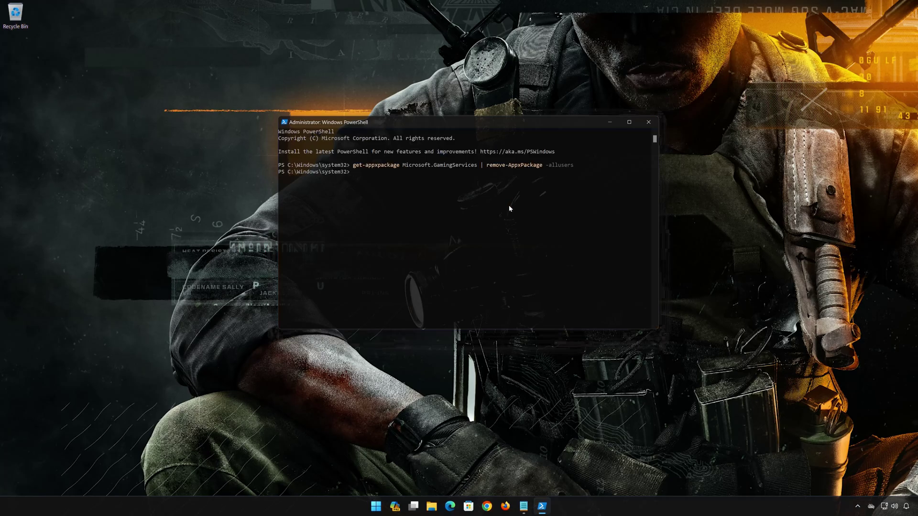
- Copy "start ms-windows-store://pdp/?productid=9MWPM2CQNLHN" from the Notepad note and run it in PowerShell
click(524, 506)
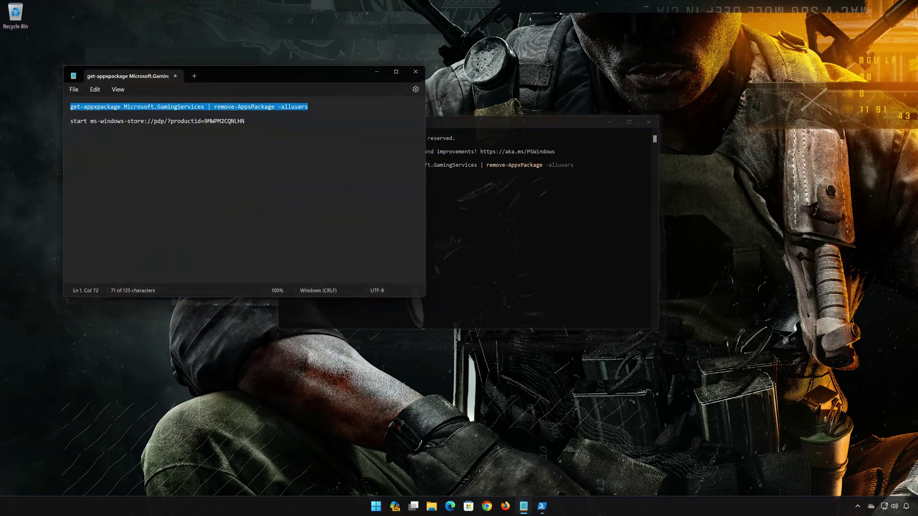
drag(246, 121, 70, 132)
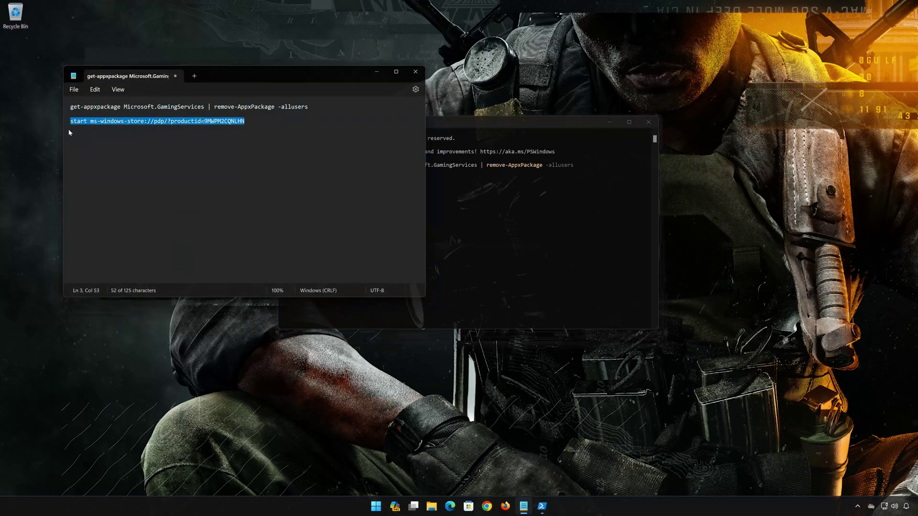
right_click(87, 123)
click(112, 164)
click(375, 73)
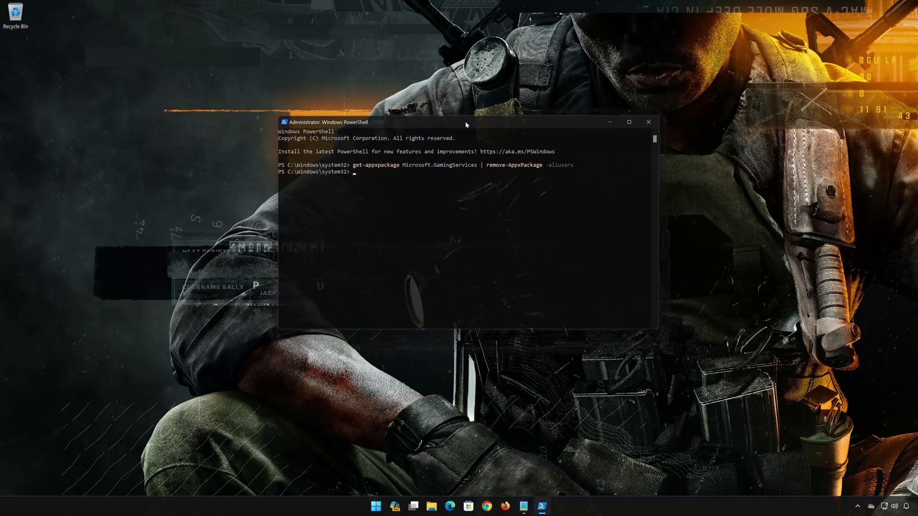
right_click(466, 124)
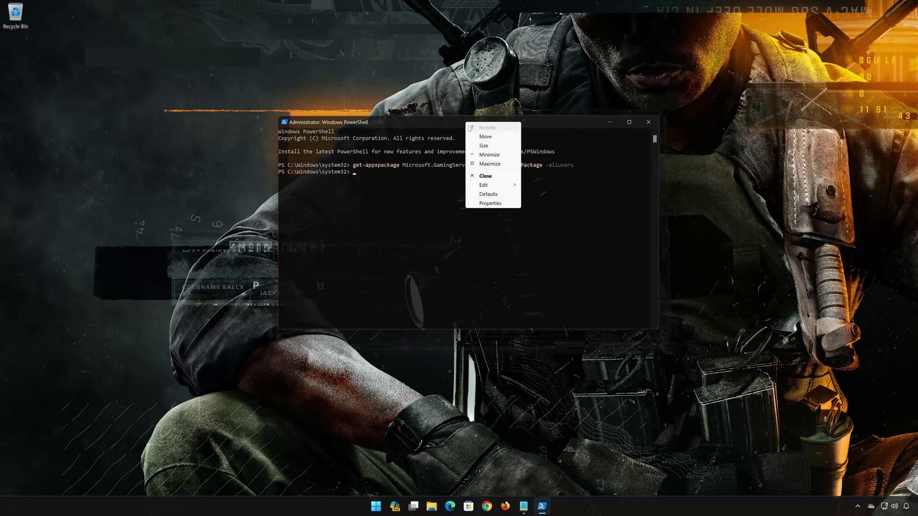
mouse_move(495, 188)
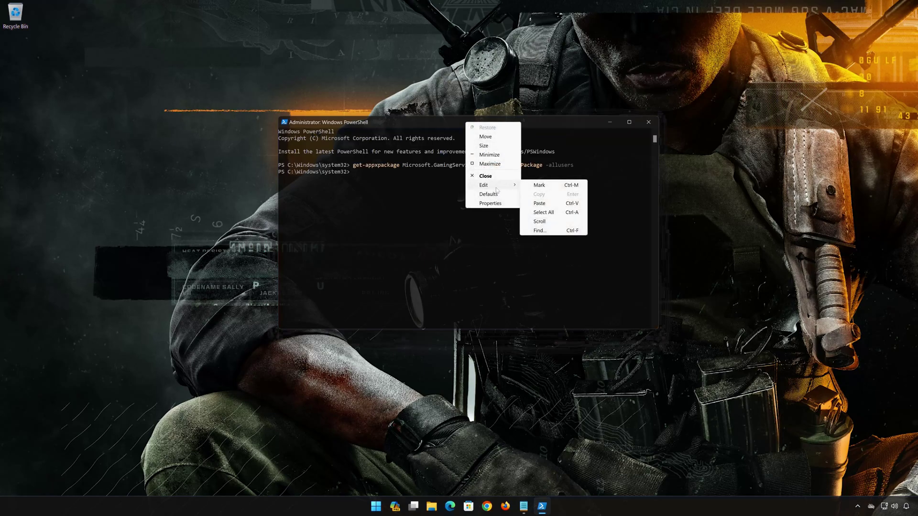
click(541, 204)
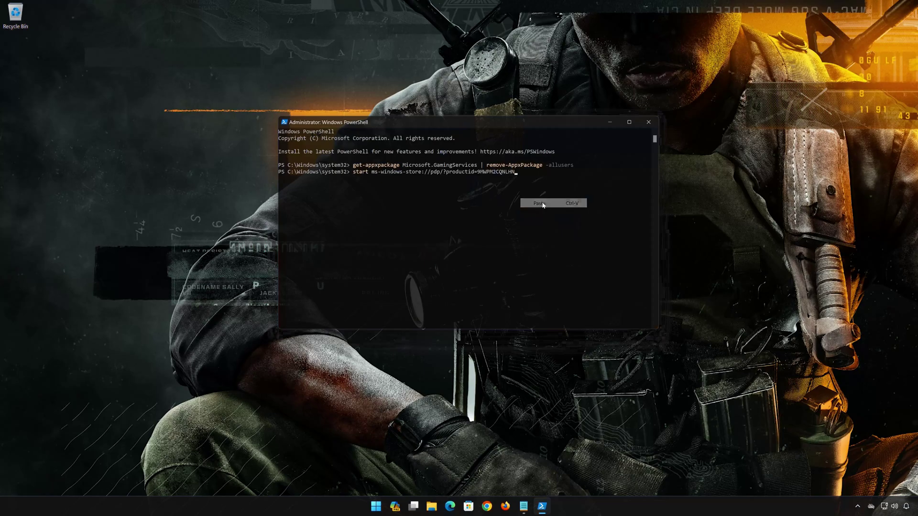
key(Return)
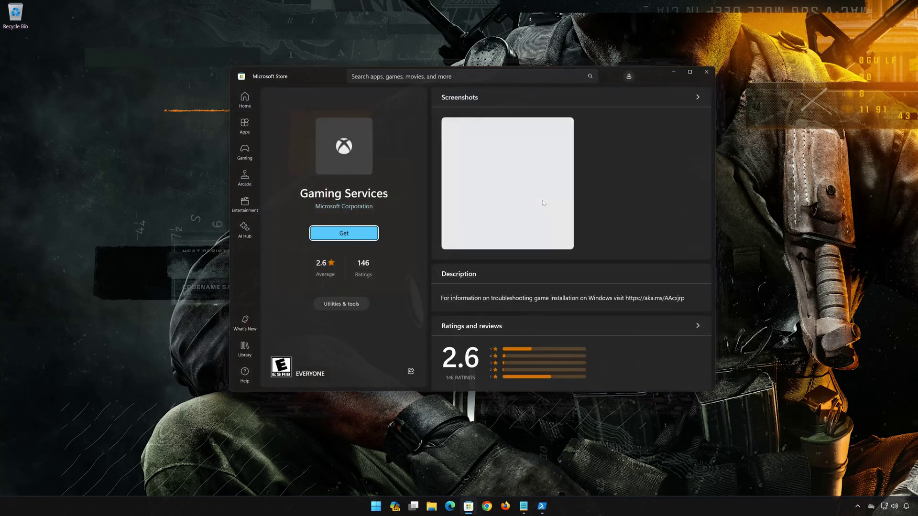
- Install Gaming Services from its Microsoft Store page, allowing the changes, and close the store
click(342, 234)
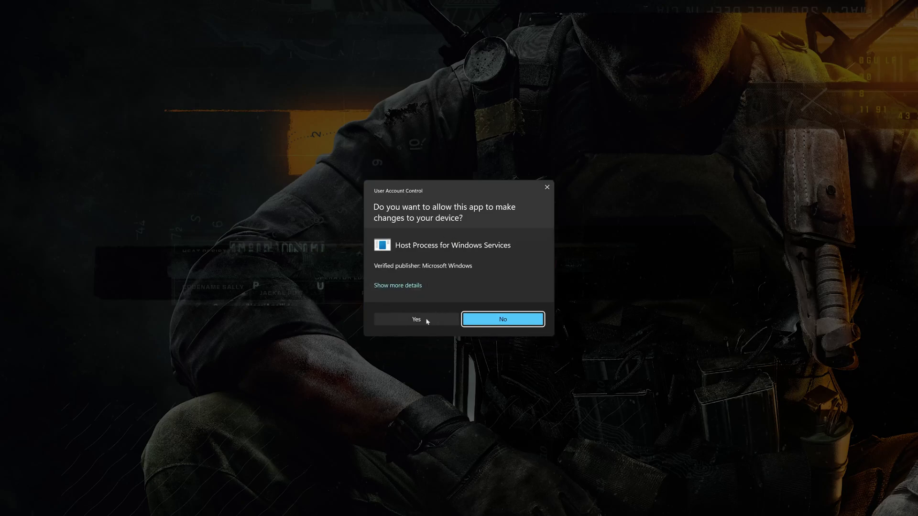
click(414, 321)
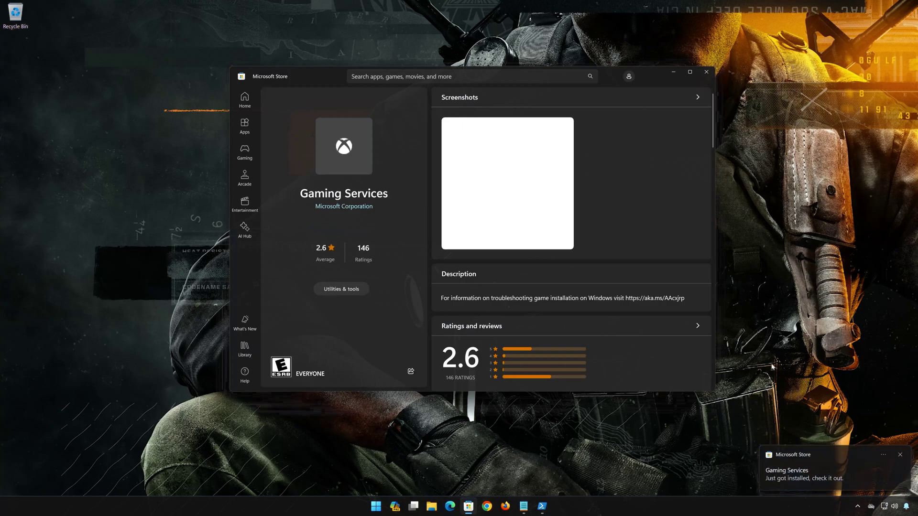
click(808, 478)
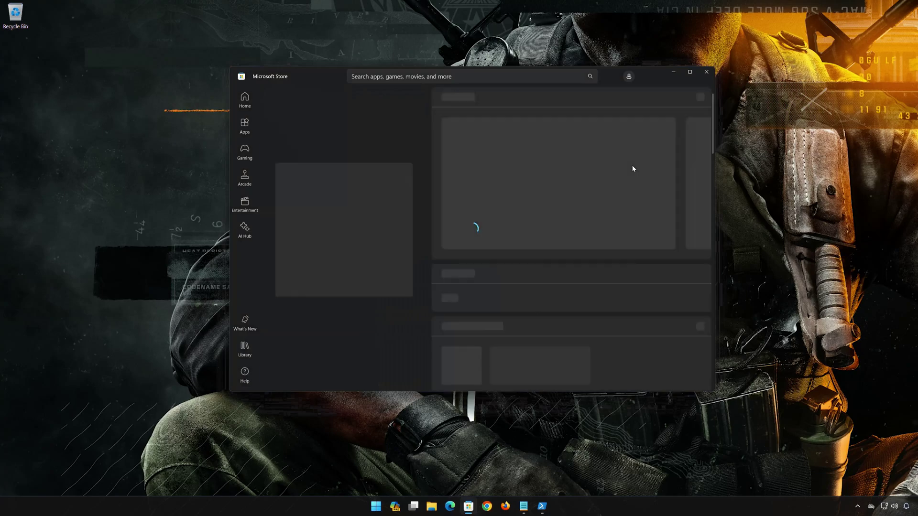
click(702, 75)
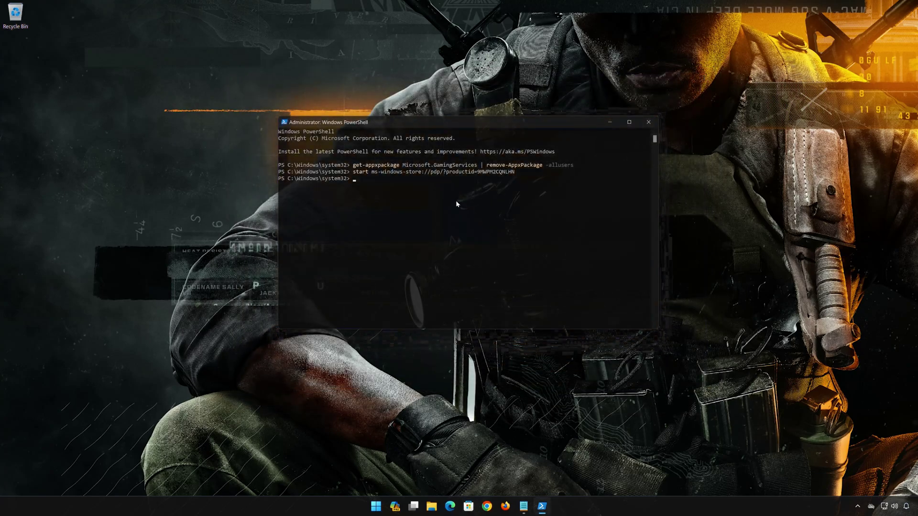